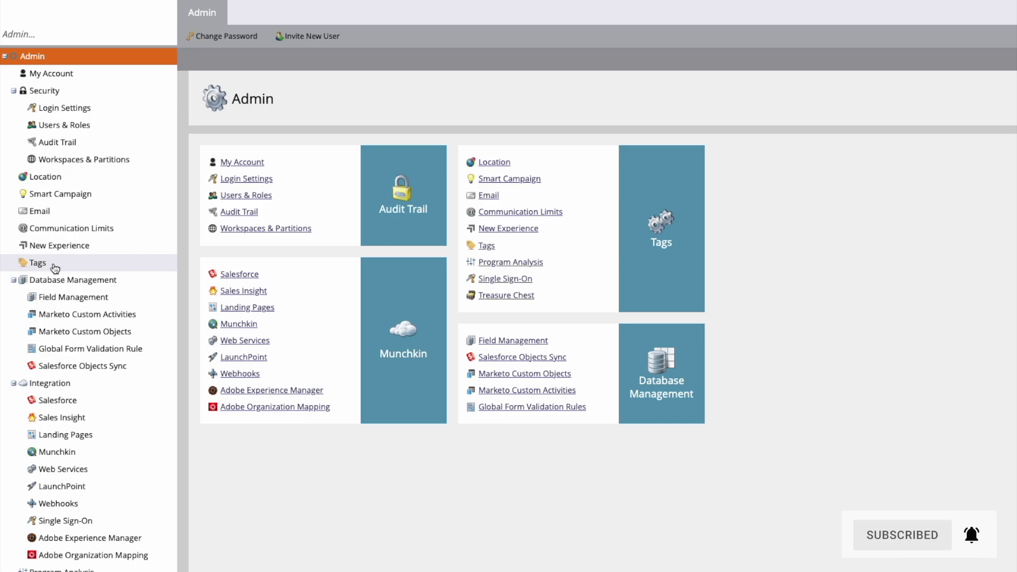
Open the Tags page from the Admin tree to list the existing tag types
left_click(485, 246)
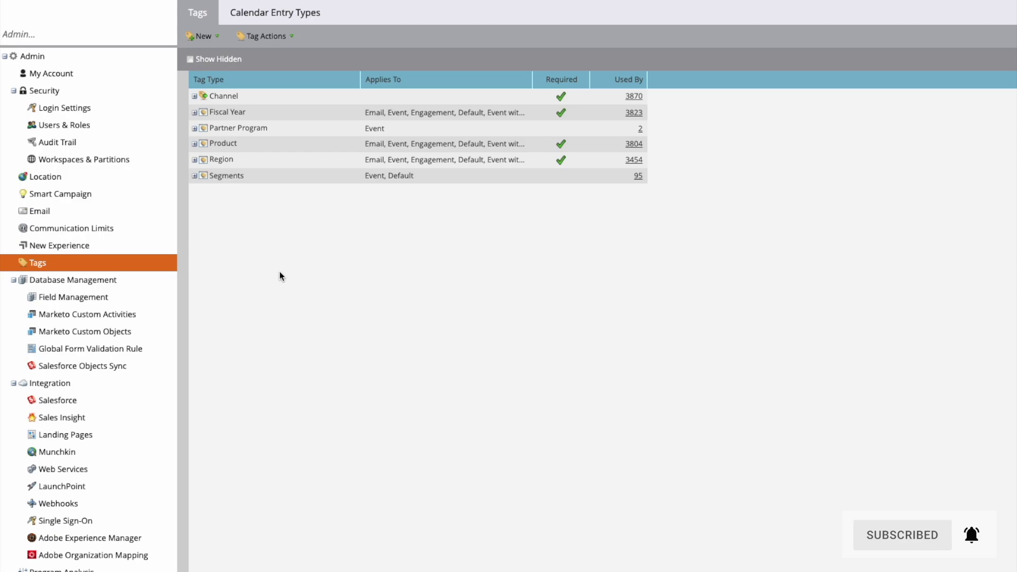
left_click(194, 97)
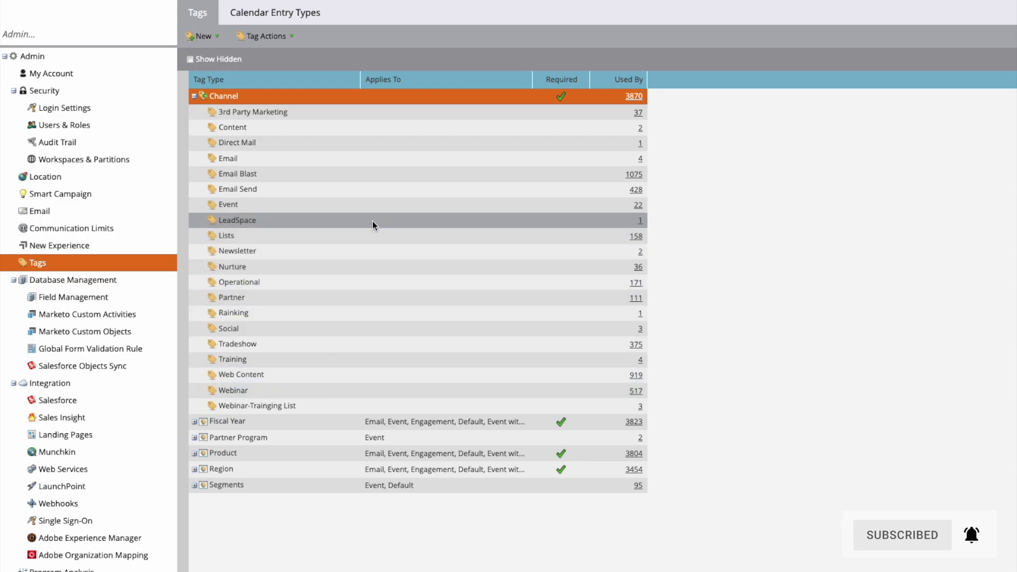
left_click(196, 424)
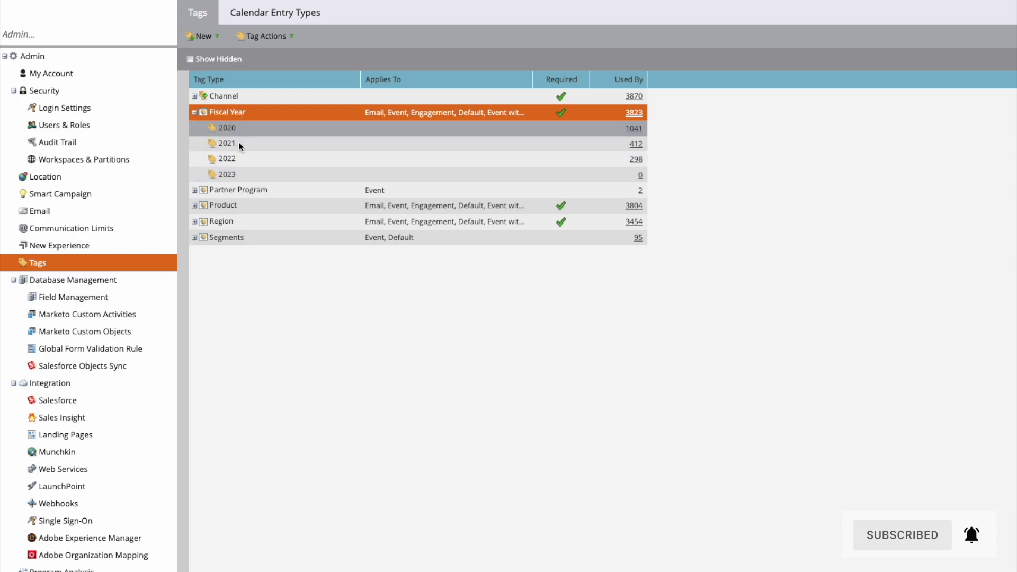
left_click(194, 191)
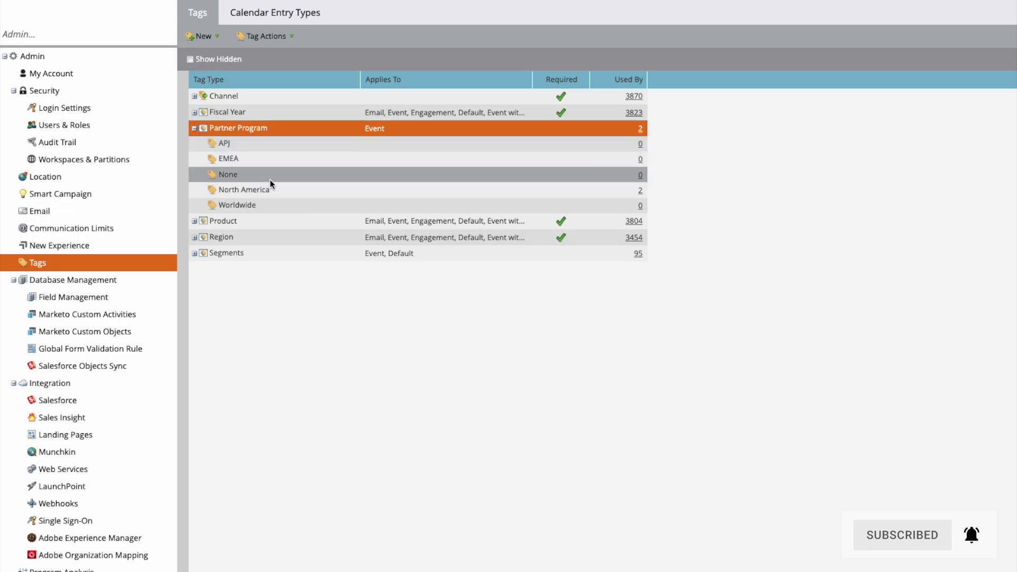
left_click(193, 128)
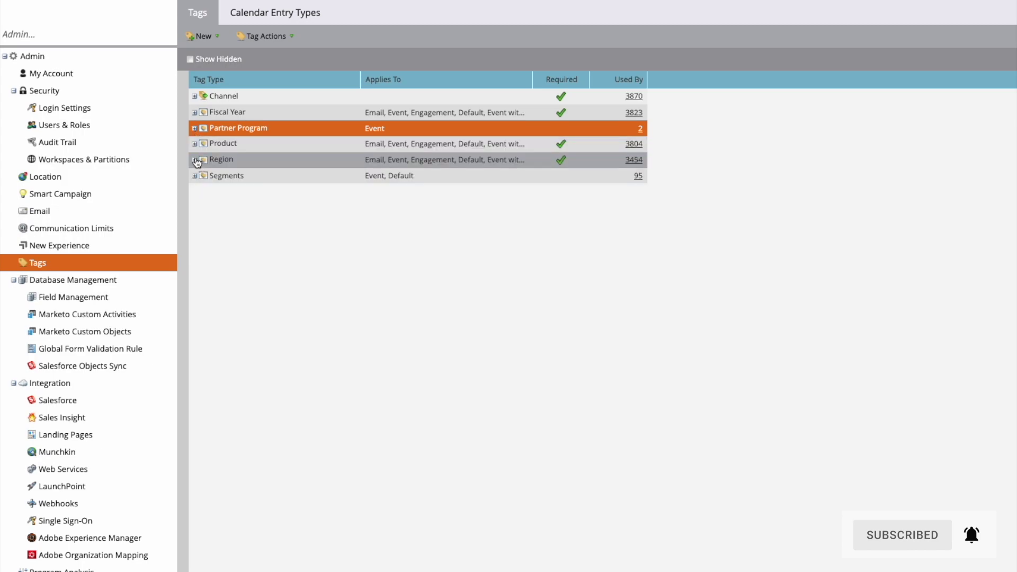
left_click(194, 144)
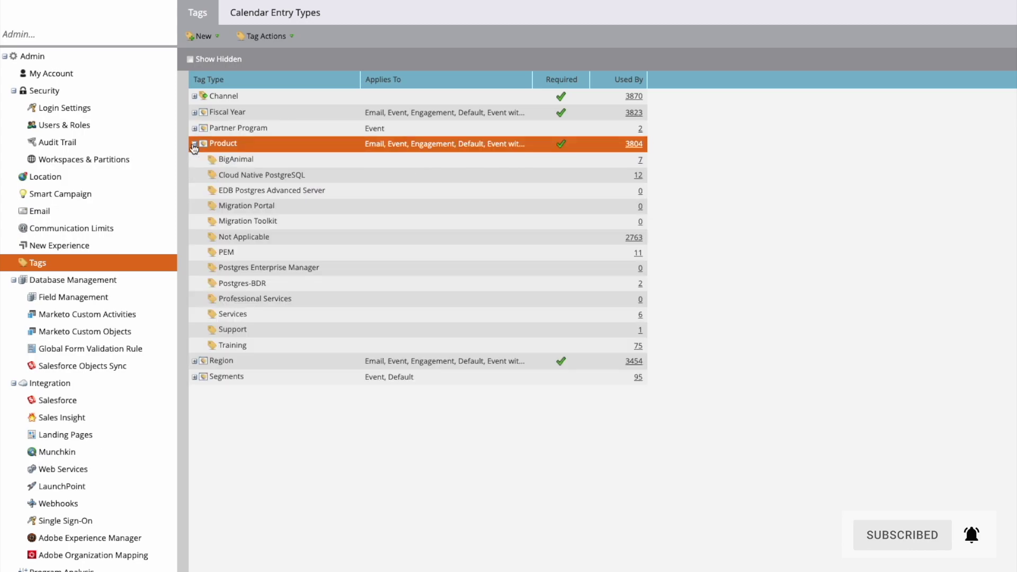
left_click(193, 144)
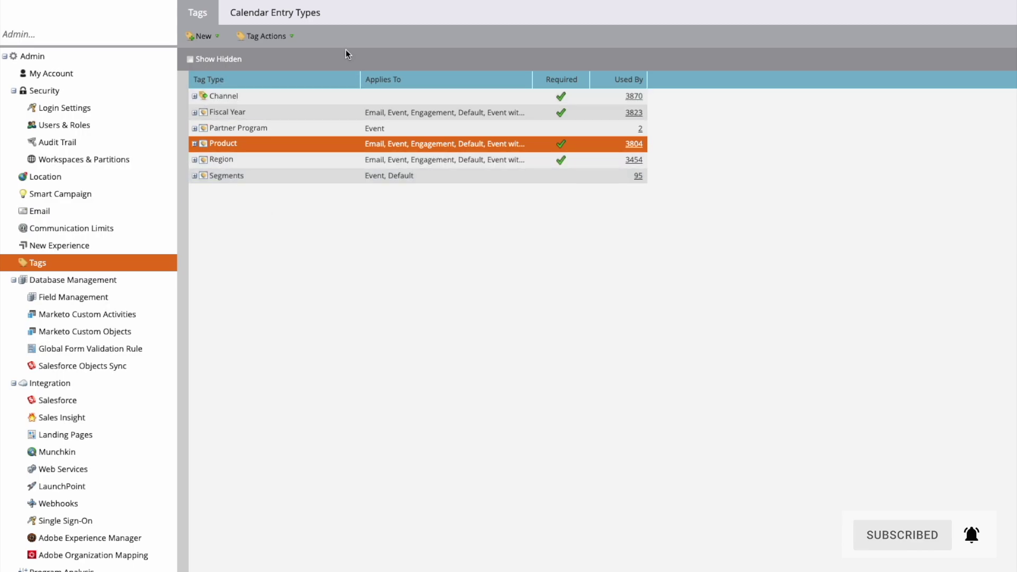
left_click(217, 41)
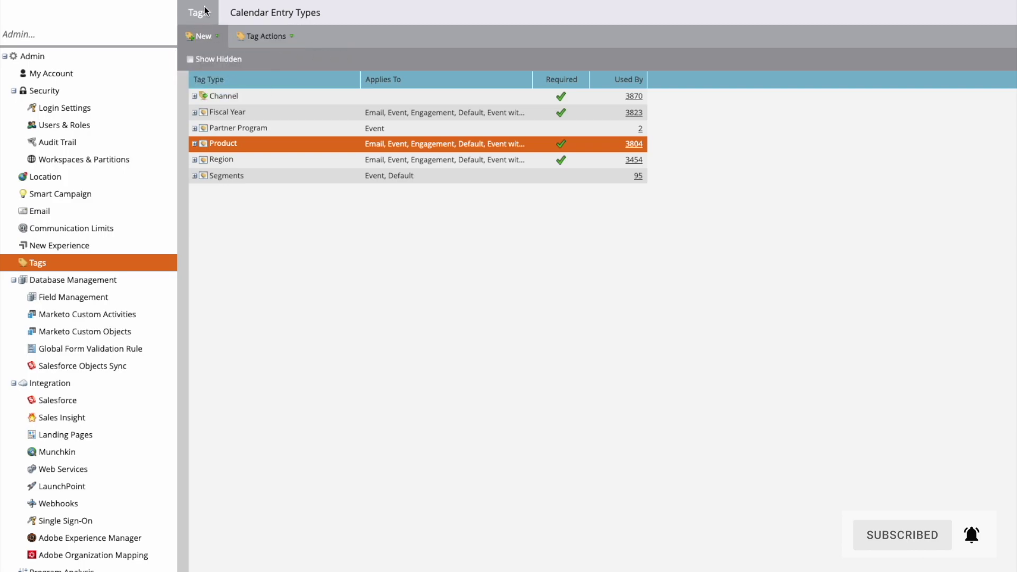
Start a new channel and name it 'Social paid'
left_click(213, 38)
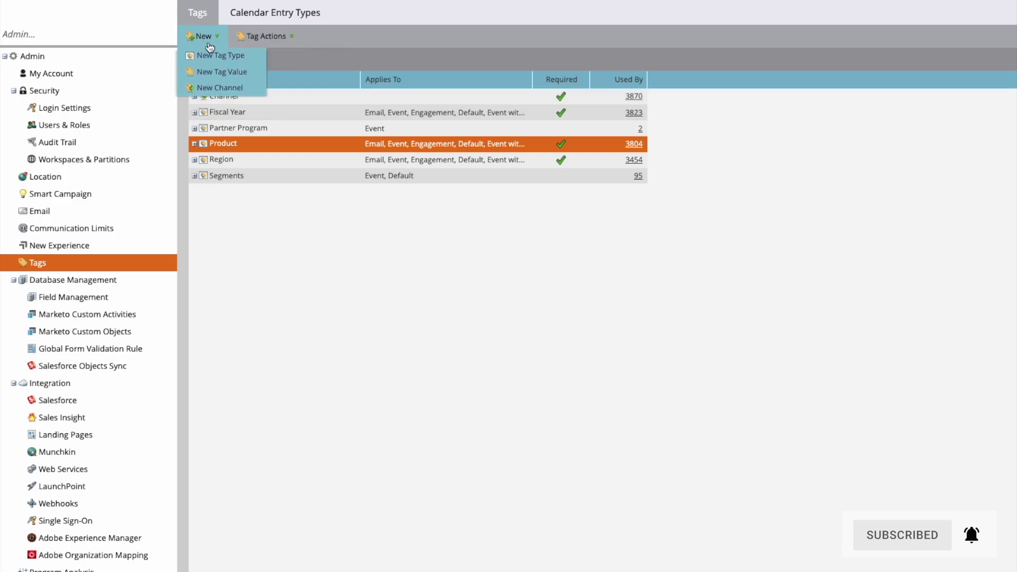
left_click(223, 91)
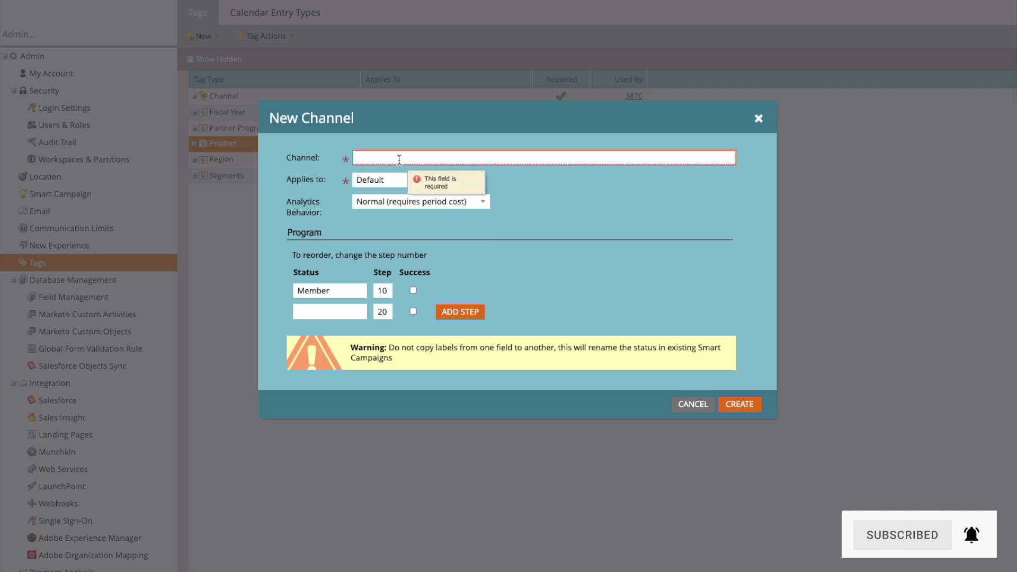
type("Social paid")
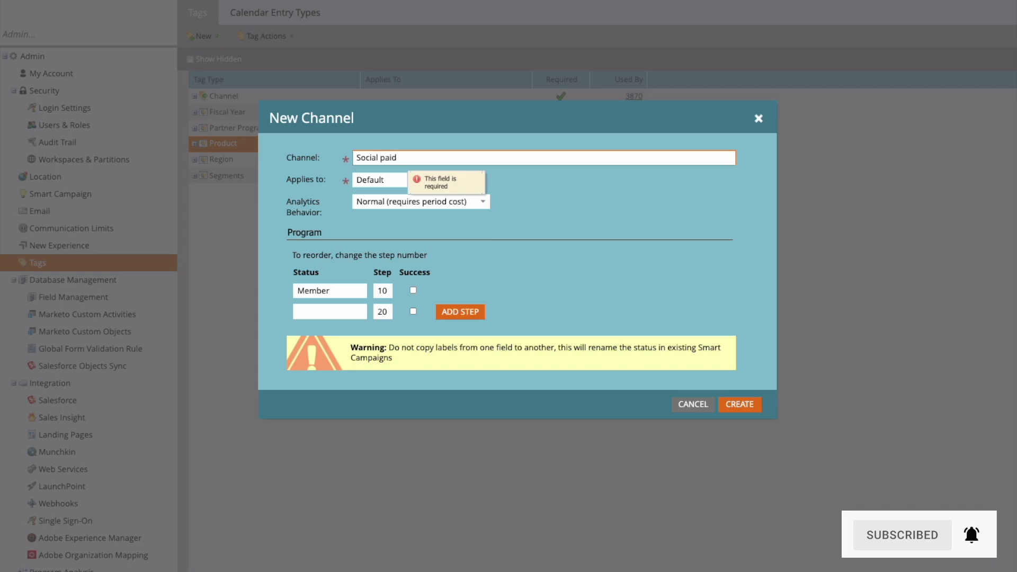
left_click(592, 217)
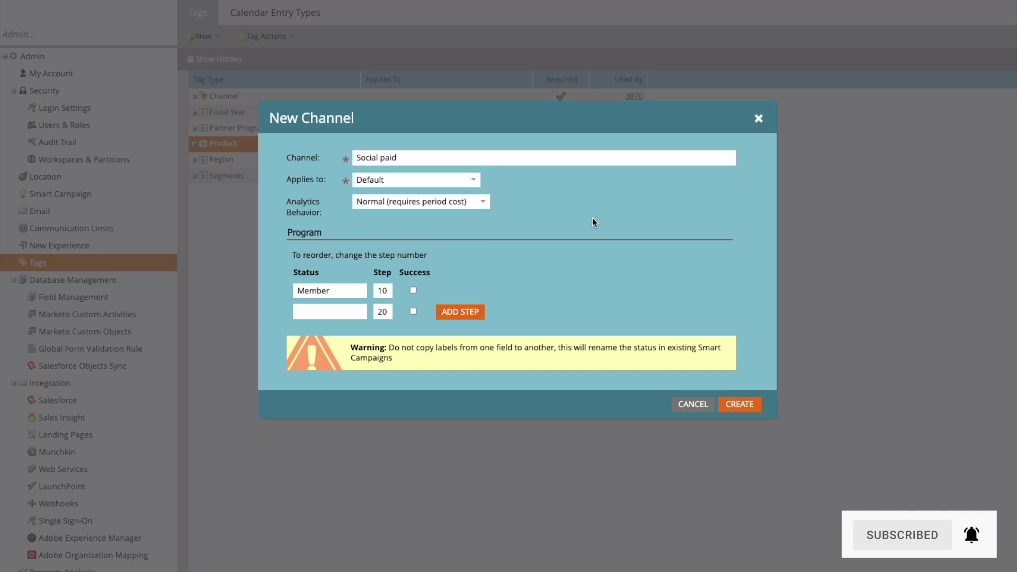
Keep Applies to as Default and Analytics Behavior as Normal (requires period cost)
left_click(473, 180)
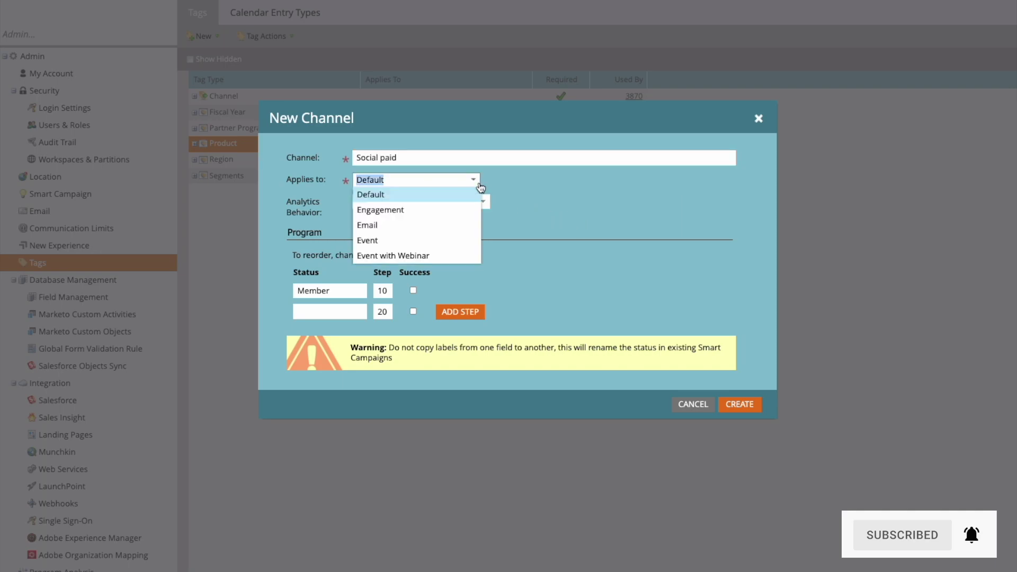
left_click(388, 195)
left_click(573, 210)
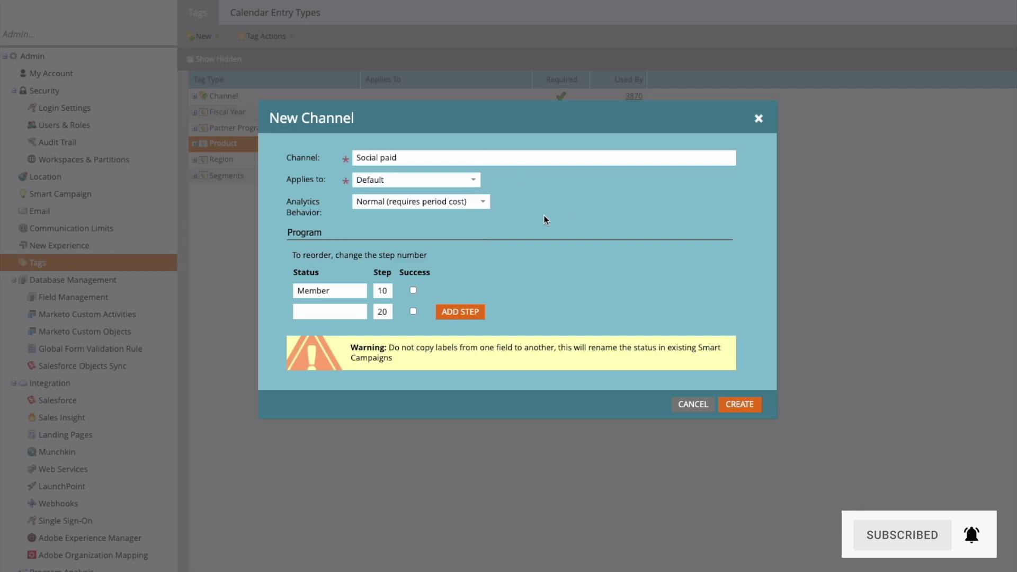
left_click(483, 204)
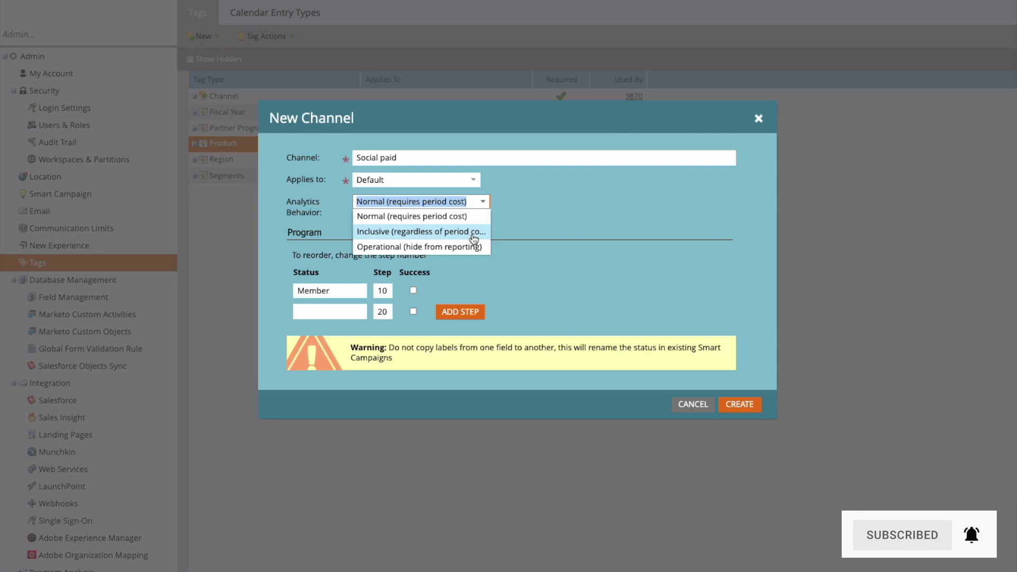
left_click(554, 223)
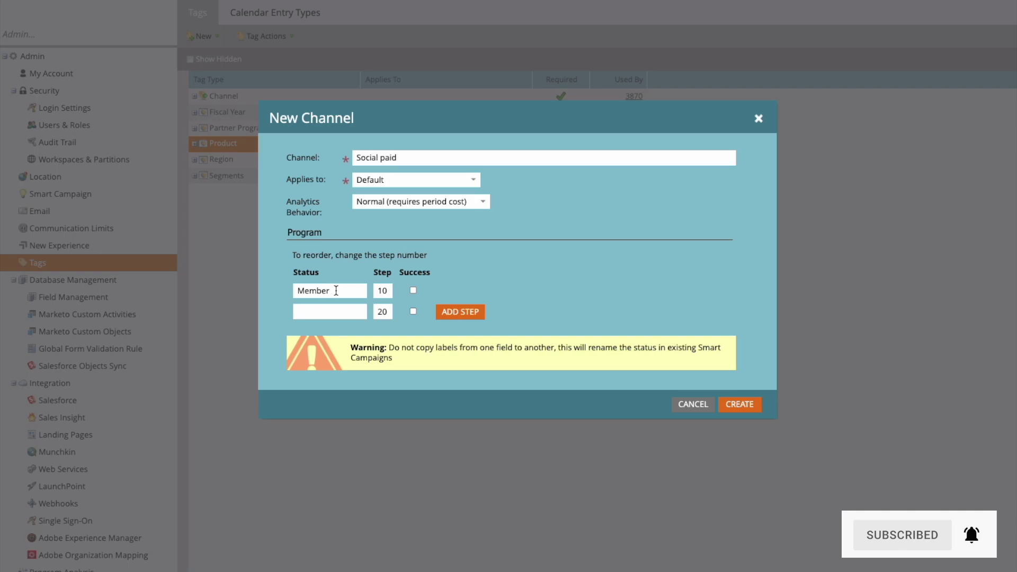
left_click_drag(334, 289, 275, 287)
Enter 'email open' as the second status and mark it as a success step
left_click(452, 280)
left_click_drag(334, 290, 249, 304)
left_click(329, 310)
type("email open")
left_click(414, 312)
Add a third status 'email clicked' with step 30, then create the channel
left_click(458, 312)
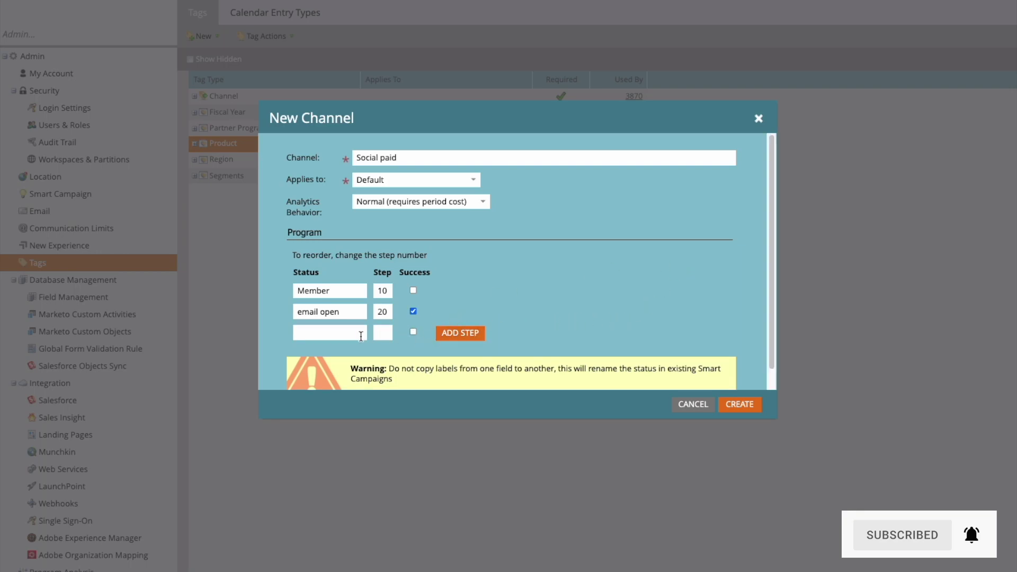
left_click(326, 333)
type("email clicked")
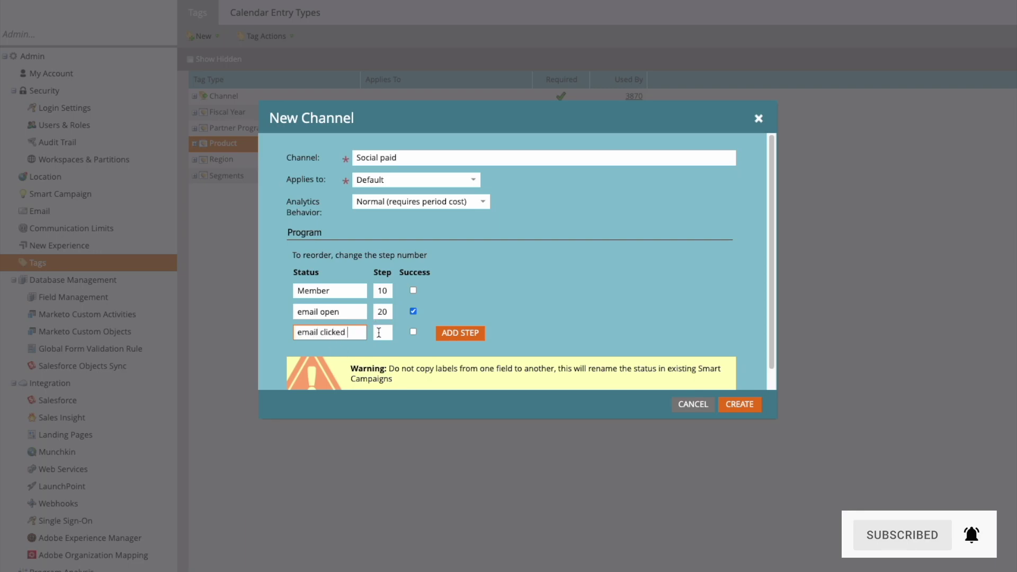
key("Tab")
type("39")
key("BackSpace")
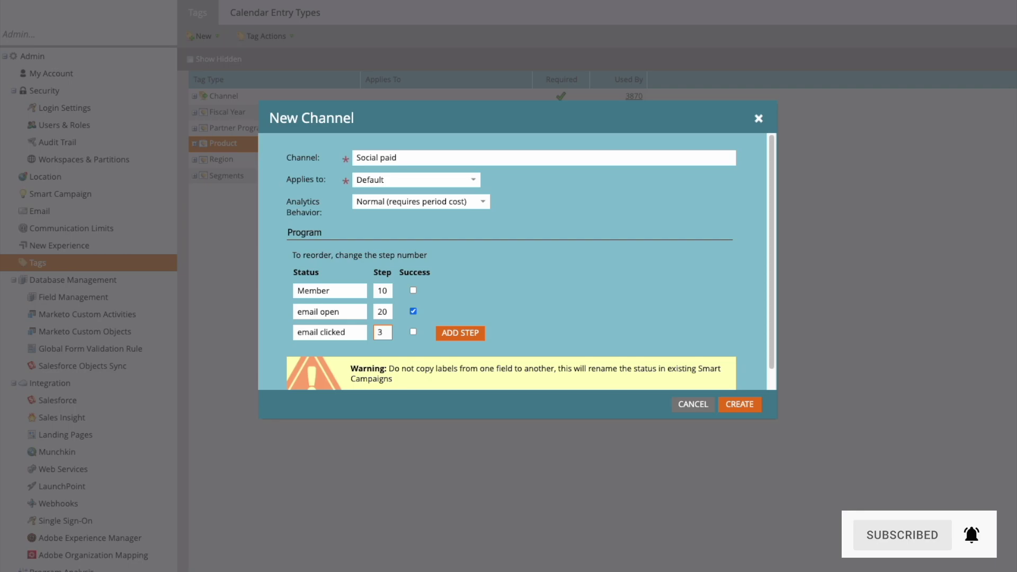
type("0")
left_click(409, 359)
left_click(739, 402)
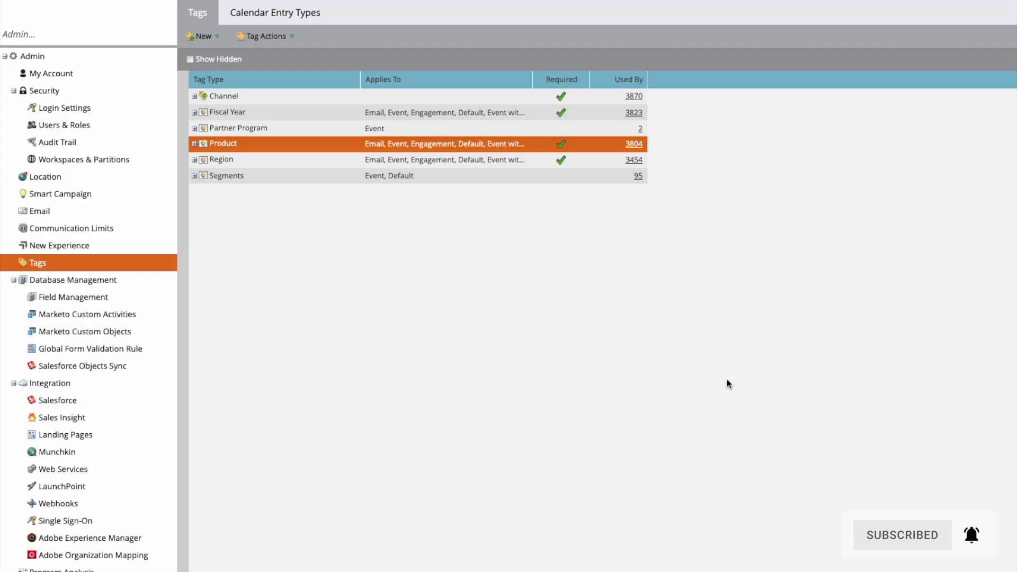
Remove the 'email clicked' step from the Social paid channel and save it
left_click(194, 97)
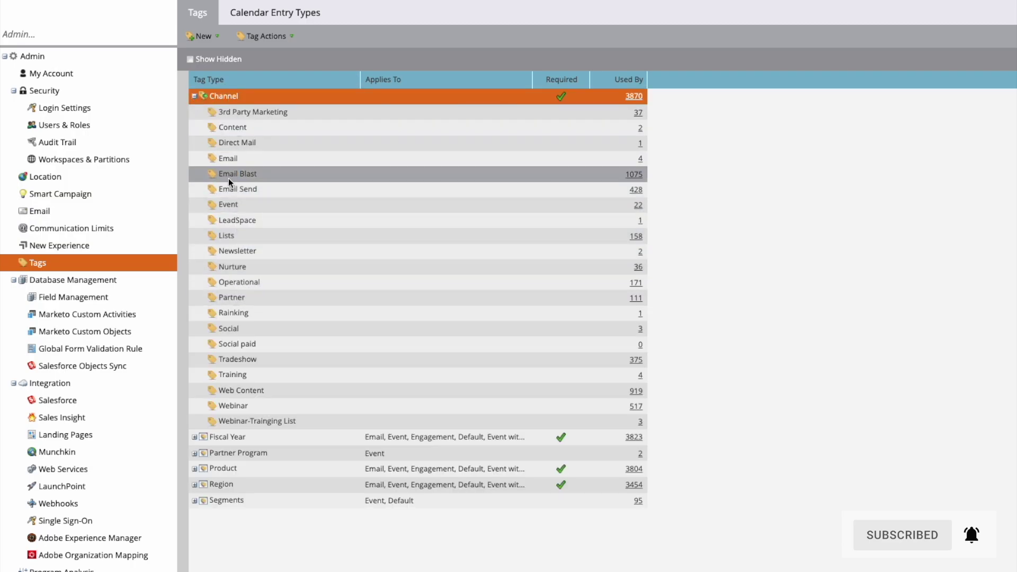
double_click(250, 344)
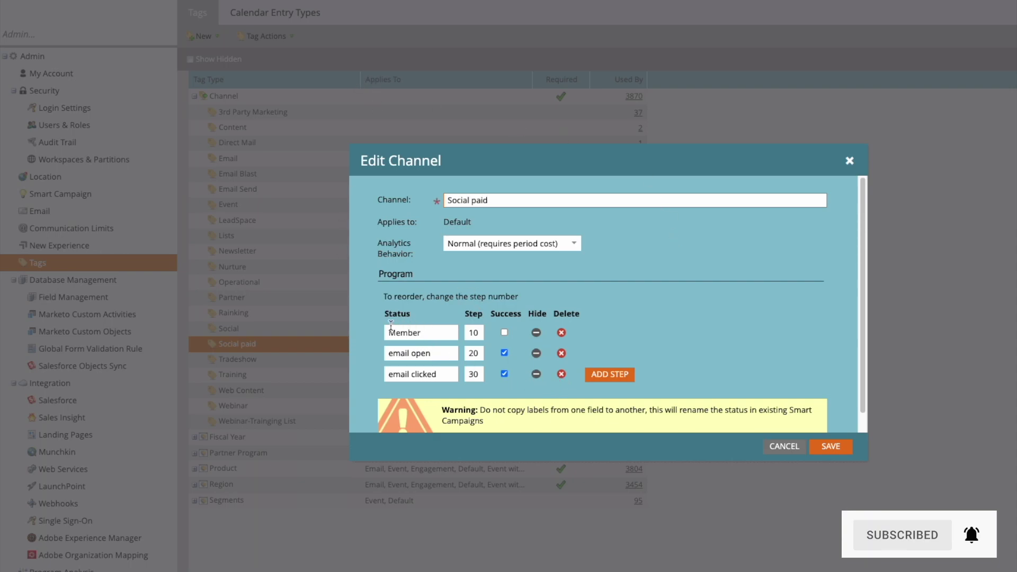
left_click(562, 375)
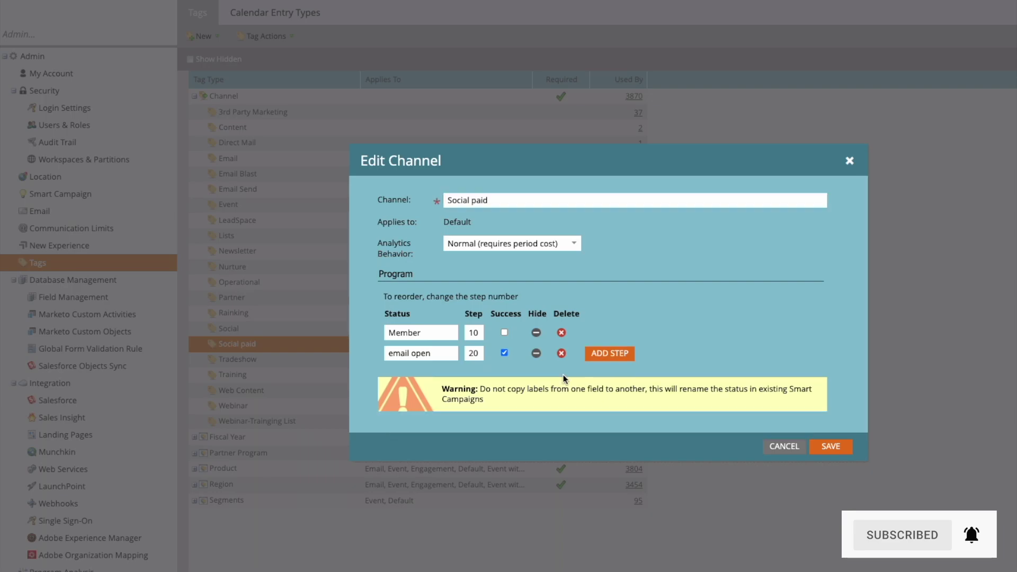
left_click(829, 447)
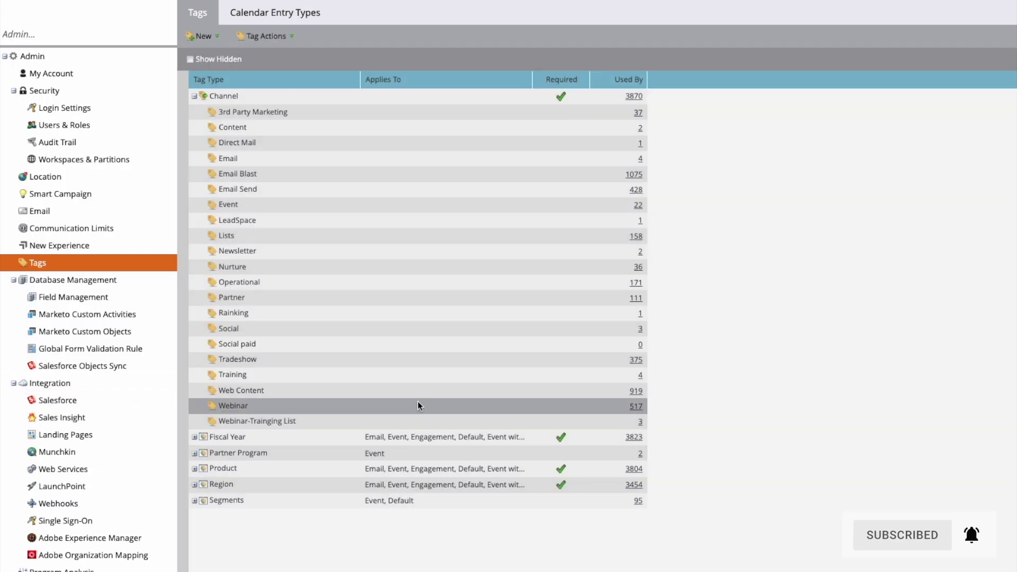
Delete the Social paid channel and collapse the Channel group
right_click(281, 341)
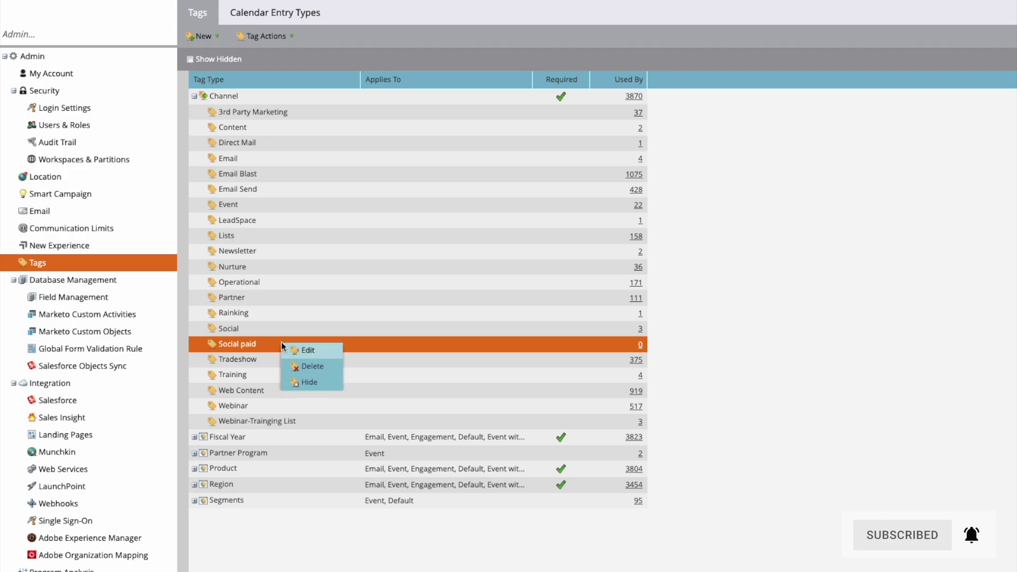
left_click(304, 365)
left_click(714, 365)
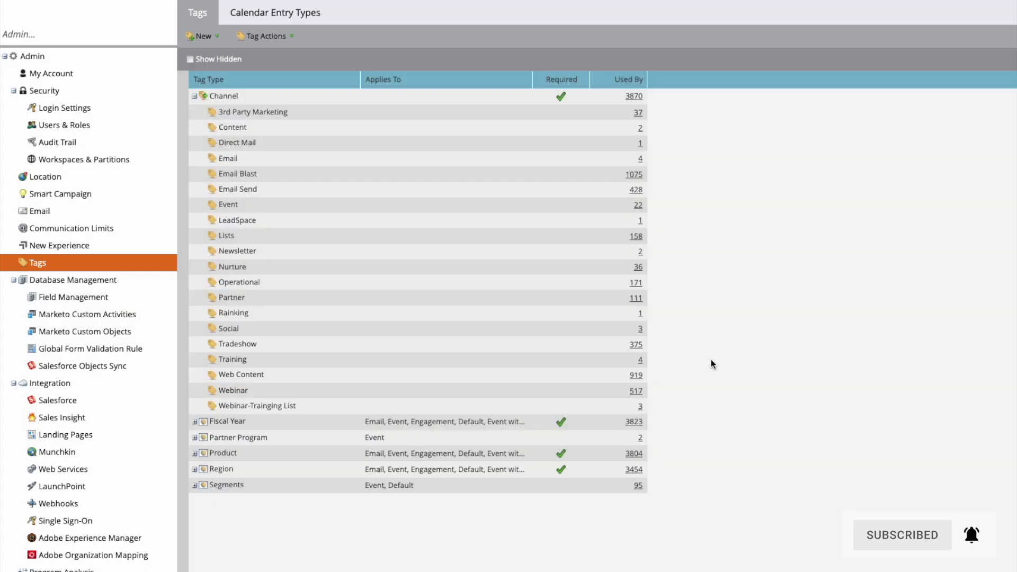
left_click(195, 96)
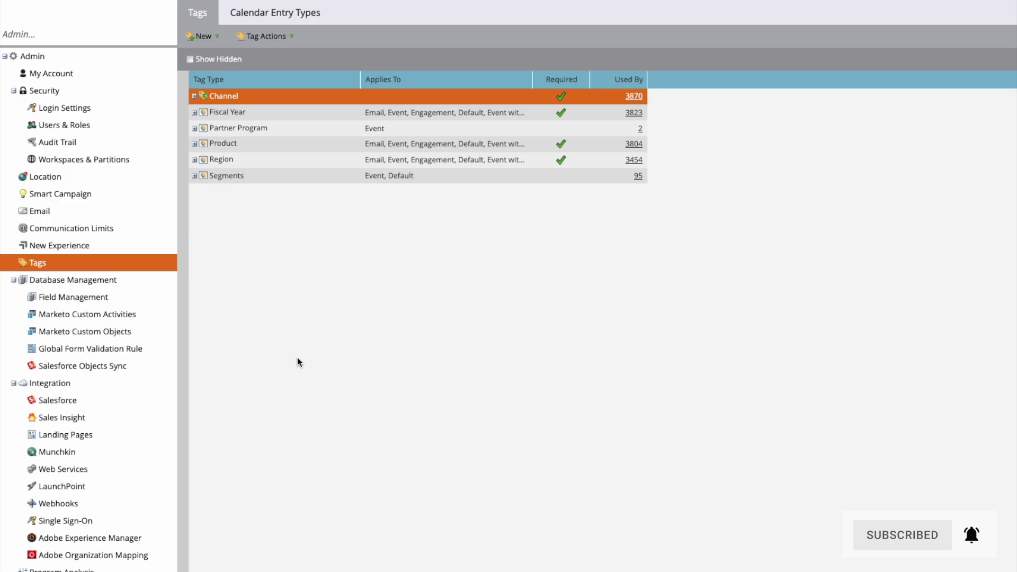
left_click(212, 39)
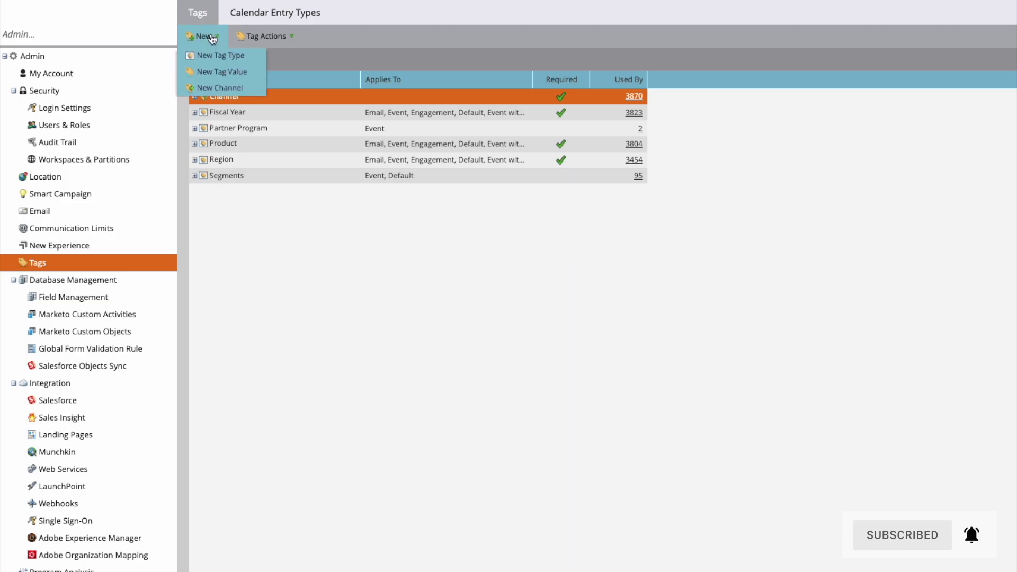
Start a new tag type named 'POI' with values MSFT, MKTO and ABC
left_click(227, 58)
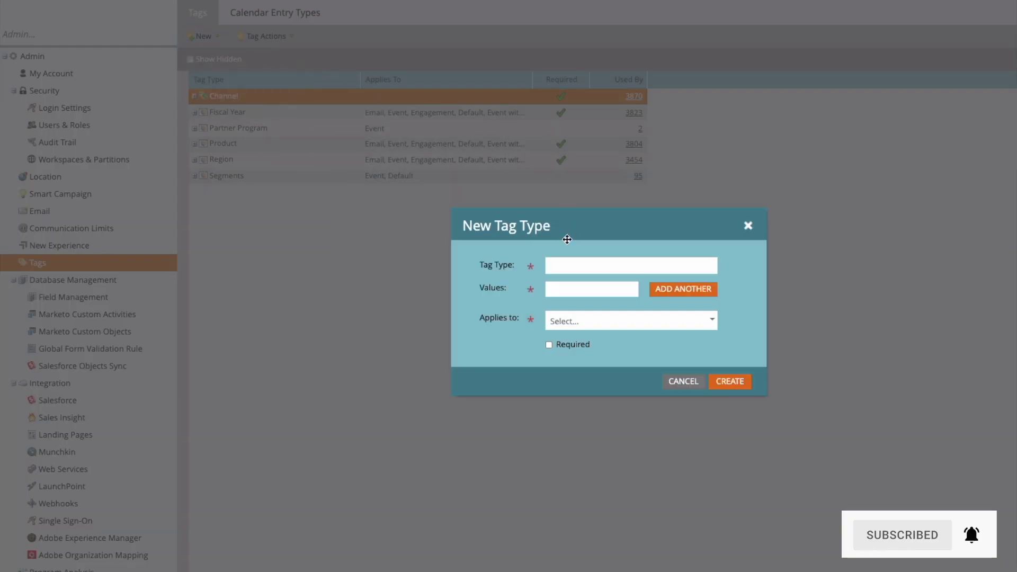
left_click(577, 265)
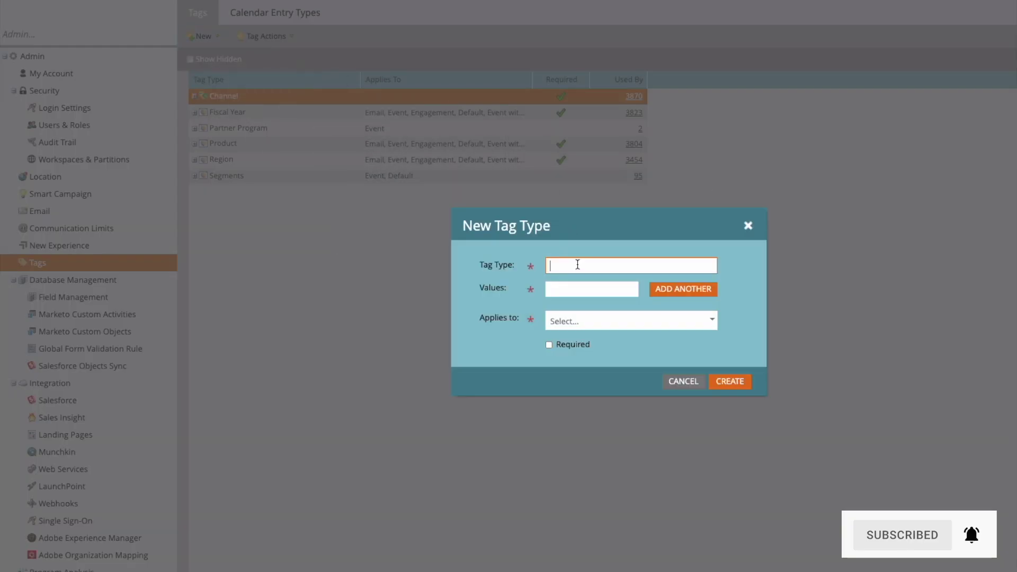
type("POI")
left_click(569, 293)
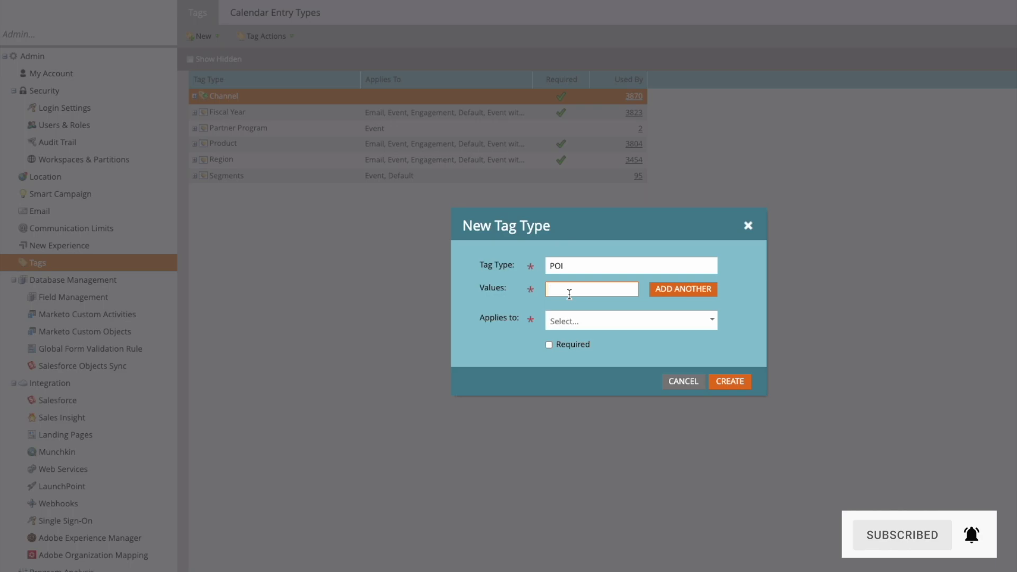
type("MSFT")
left_click(682, 292)
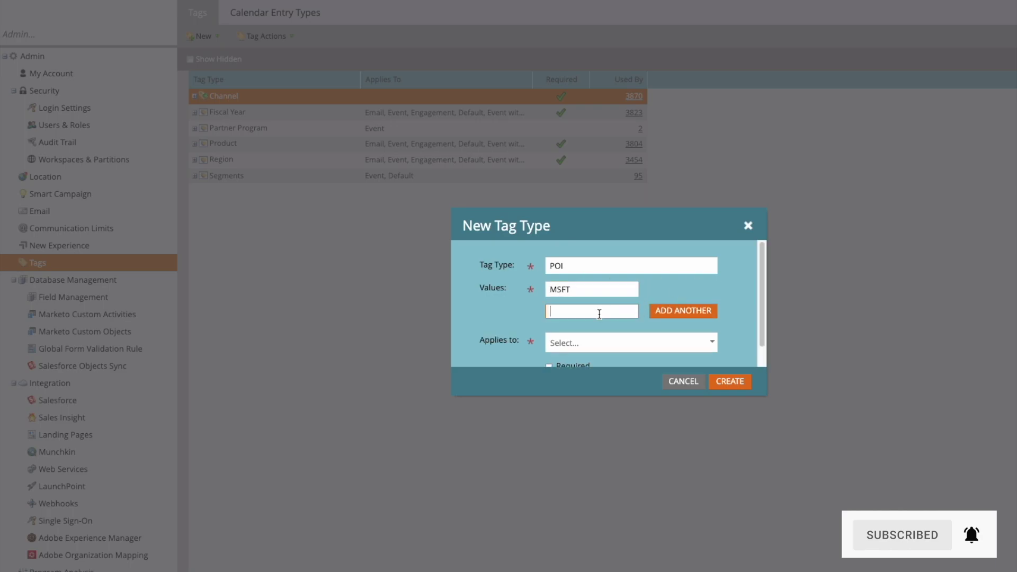
type("MKTO")
left_click(691, 317)
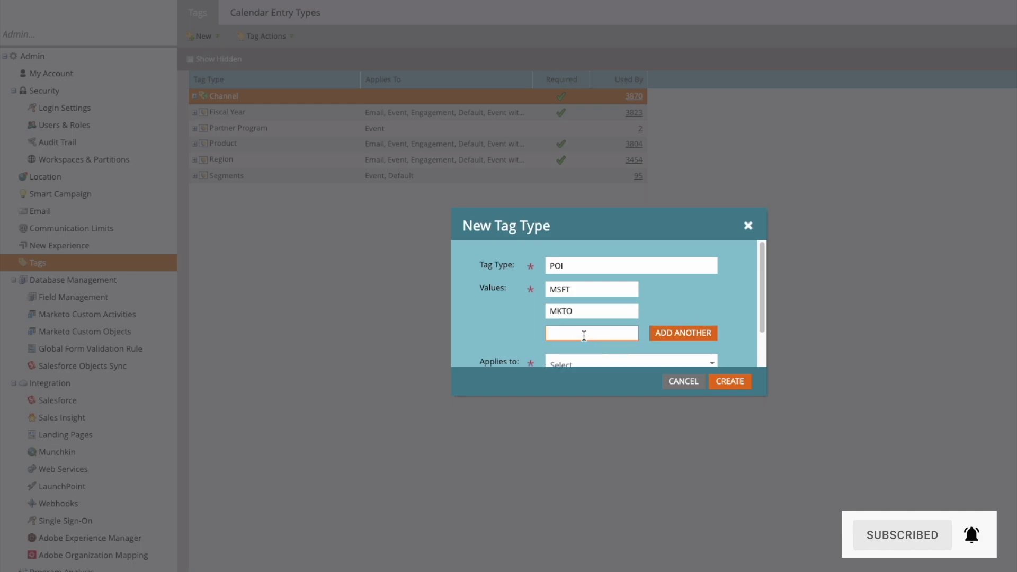
type("ABC")
Apply POI to Default, Event, Event with Webinar and Engagement, then create it
scroll(612, 319, "down", 2)
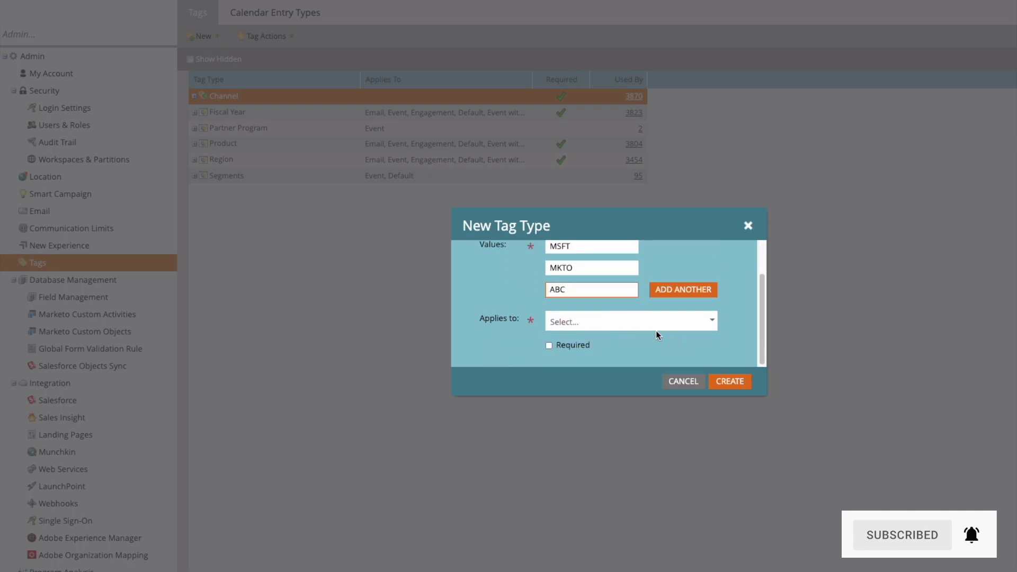
scroll(655, 330, "up", 1)
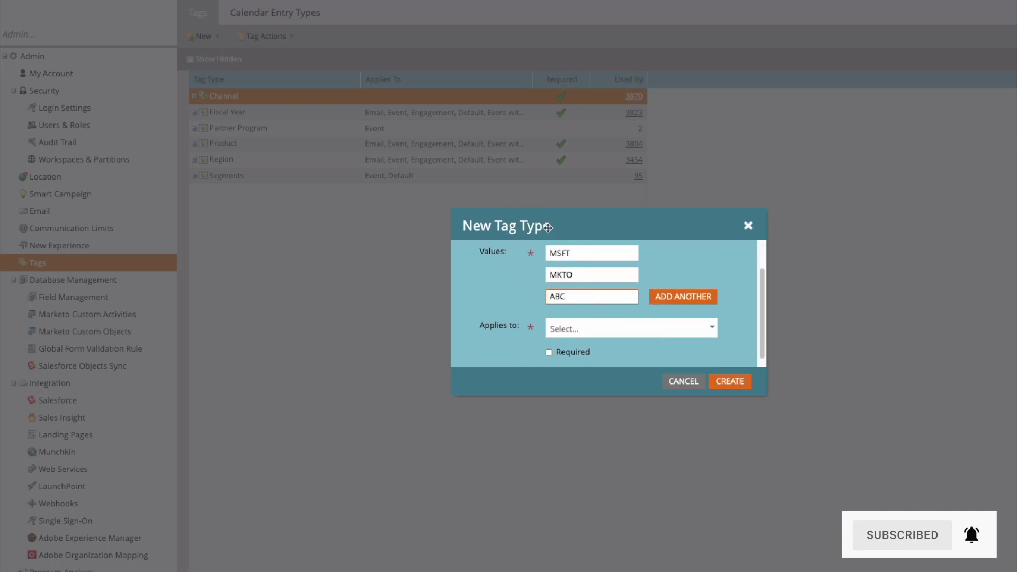
left_click(714, 328)
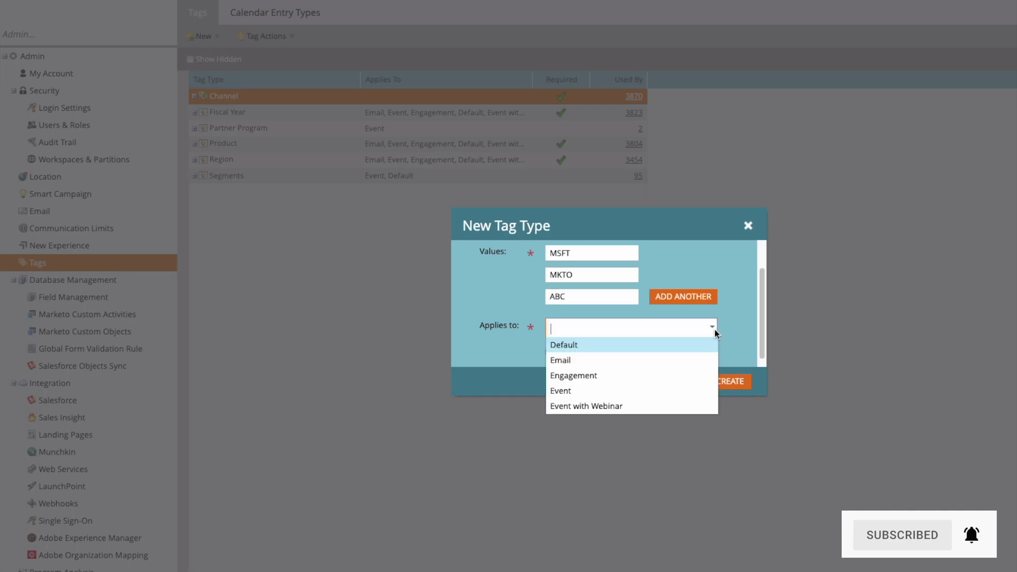
left_click(587, 353)
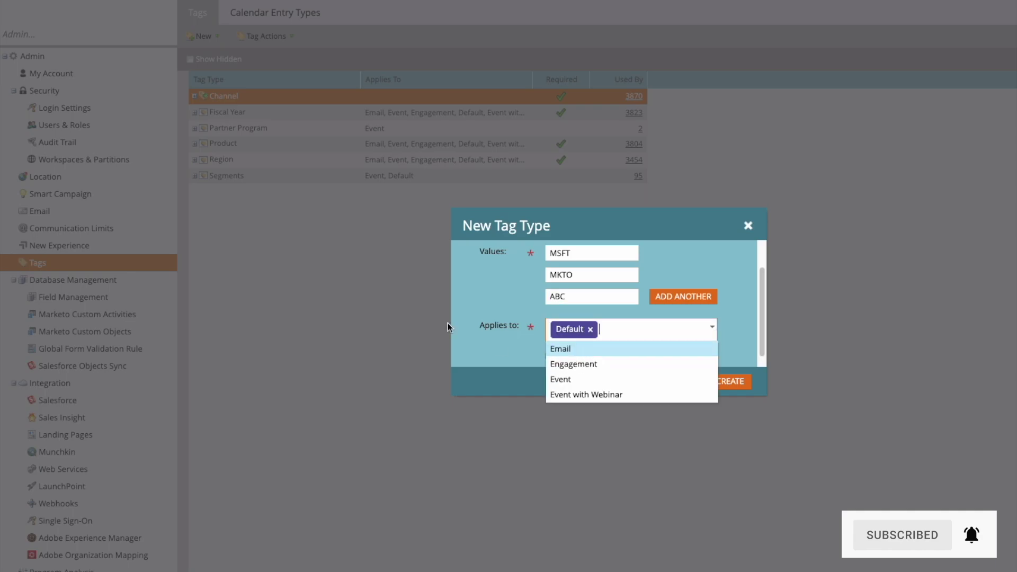
left_click(587, 380)
left_click(609, 380)
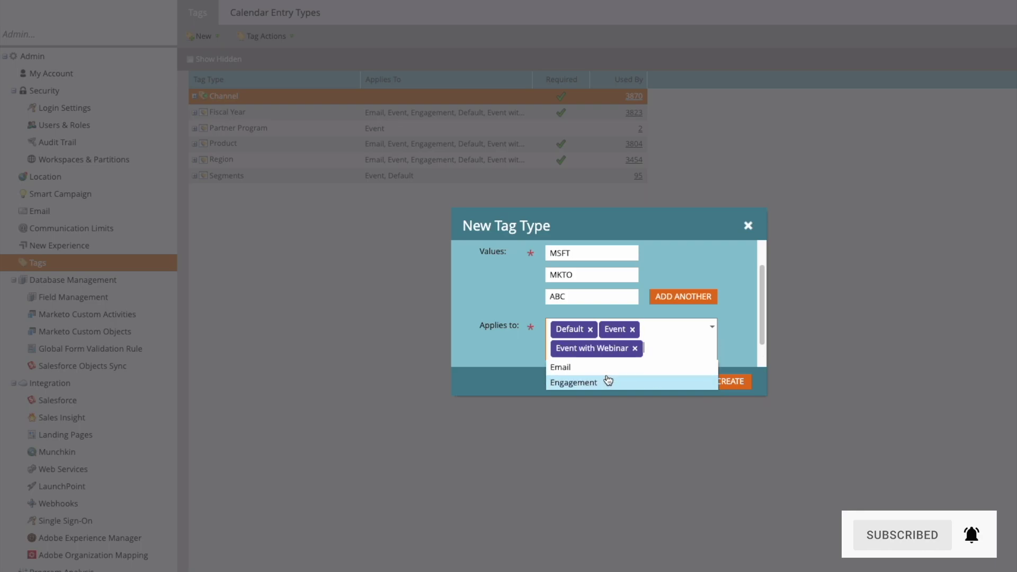
left_click(589, 382)
left_click(736, 326)
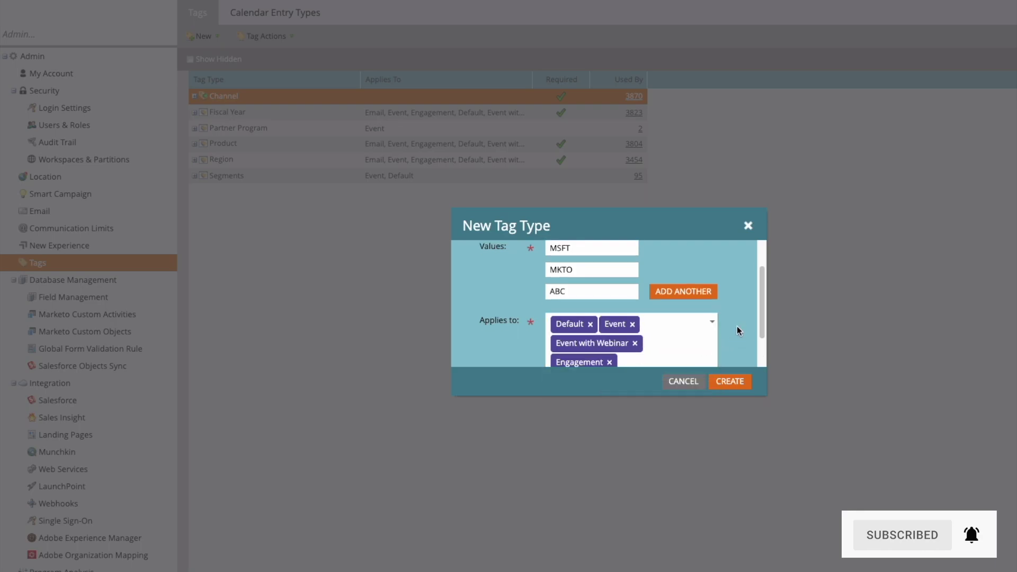
scroll(736, 327, "down", 1)
left_click(742, 386)
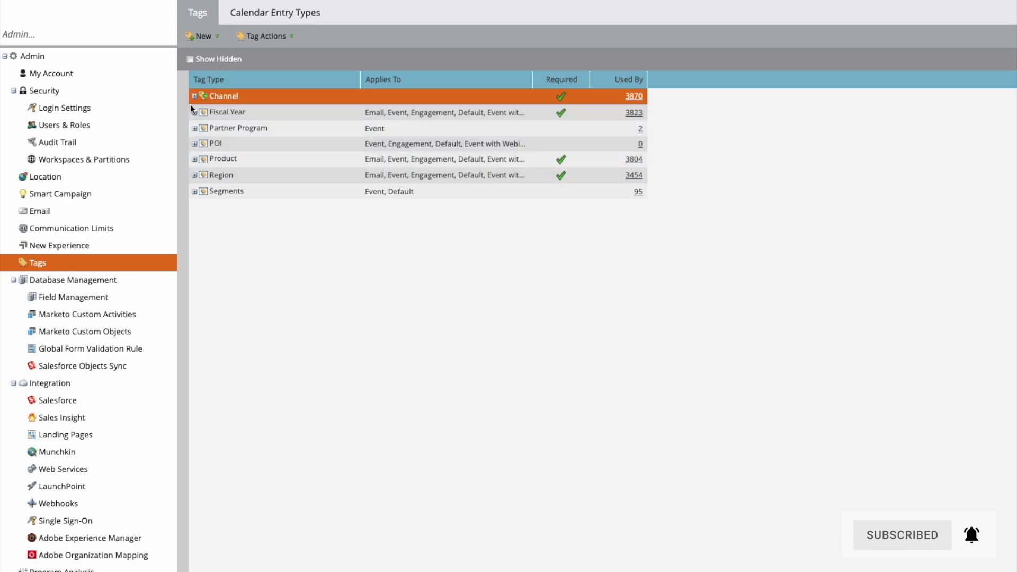
left_click(194, 145)
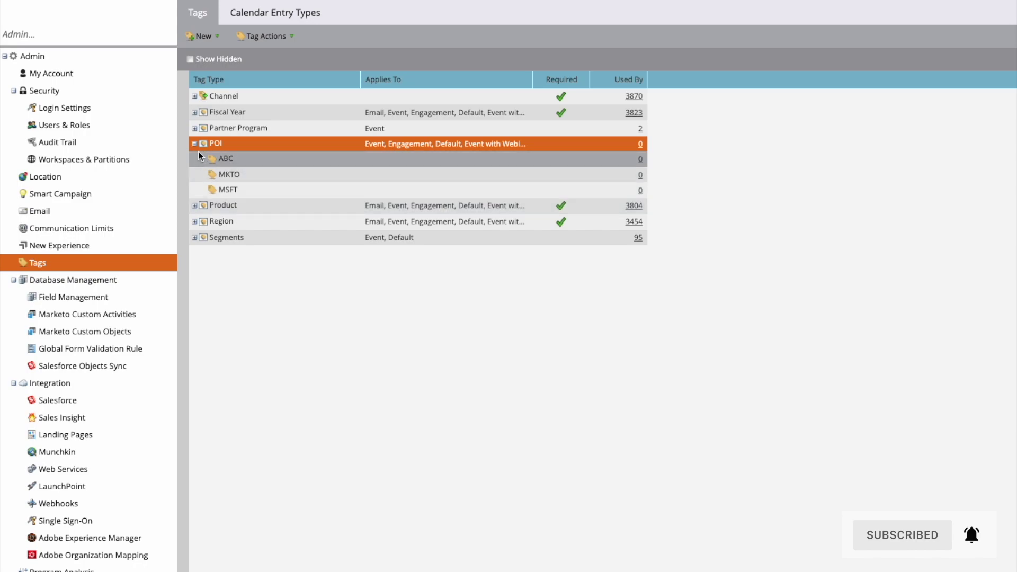
left_click(195, 145)
right_click(238, 144)
left_click(218, 150)
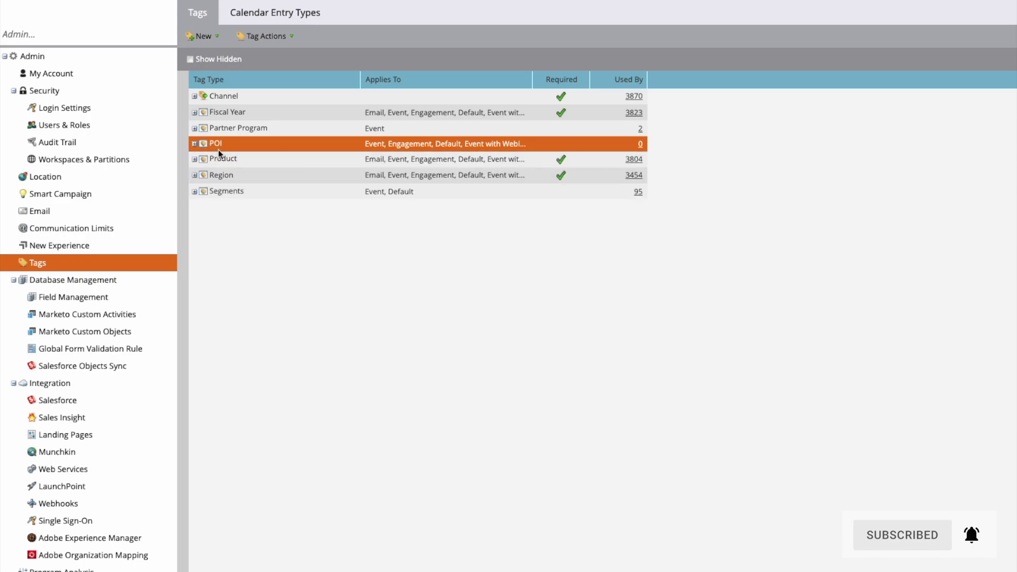